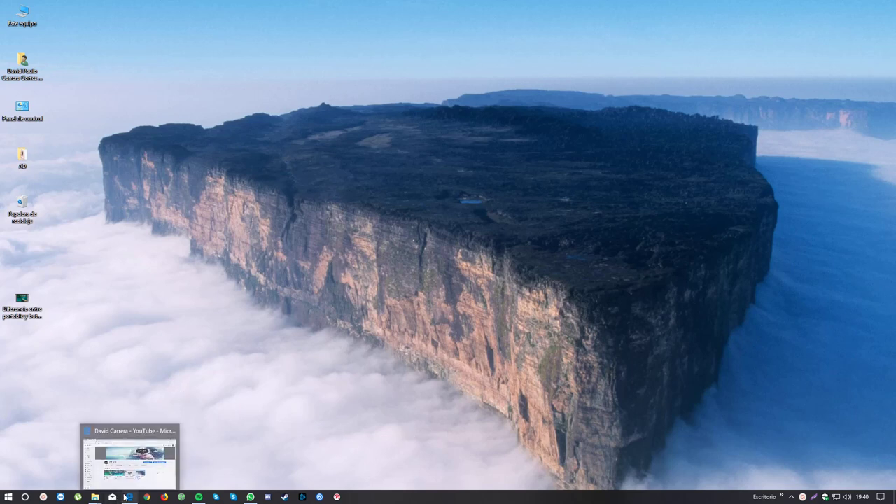
# Switch to Chrome and close the Aplicaciones and World of Tanks news tabs, keeping only the Google tab.
pyautogui.click(149, 497)
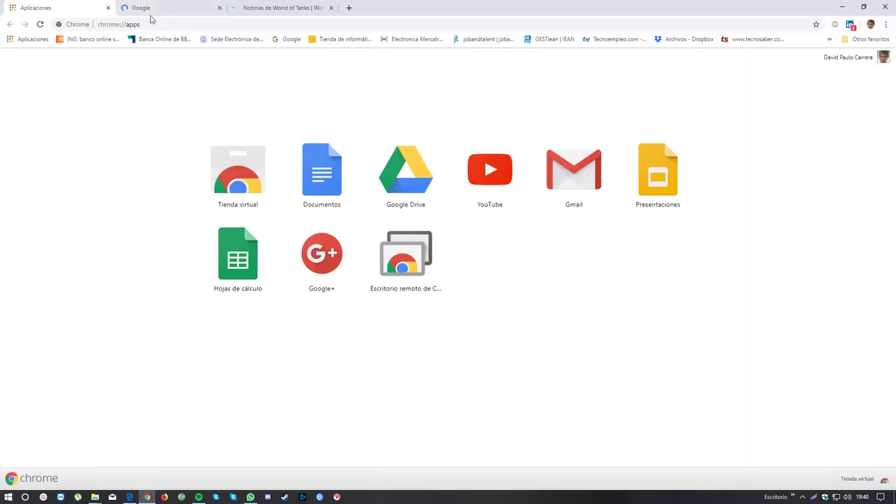
pyautogui.click(108, 7)
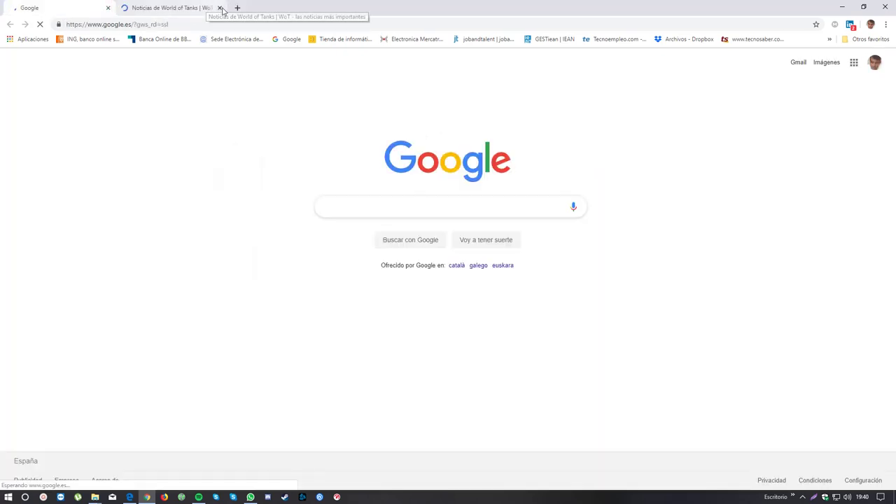
pyautogui.click(219, 8)
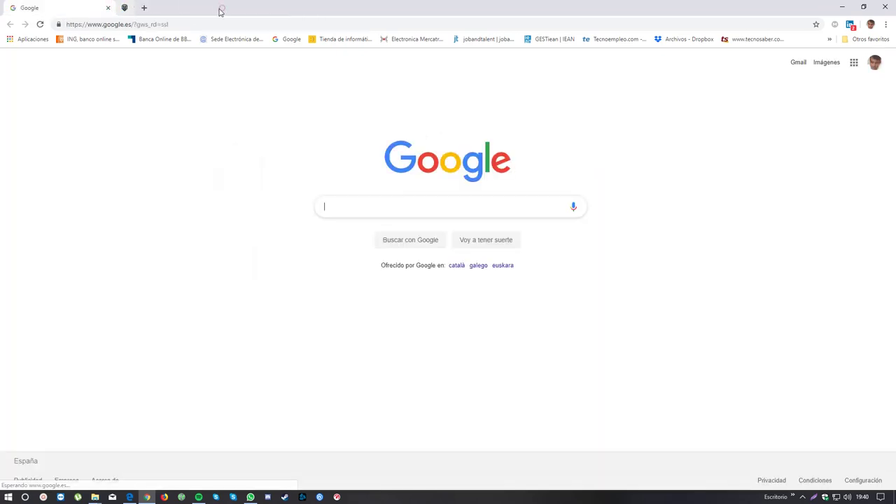
# Search Google for "ksmpiko" and open the getkmspico.com result.
pyautogui.click(395, 200)
pyautogui.write('ksmpiko')
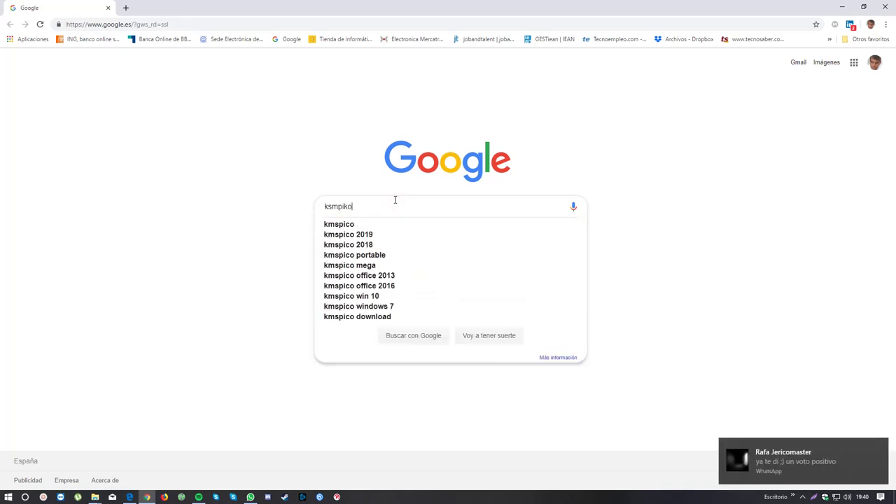
pyautogui.press('Return')
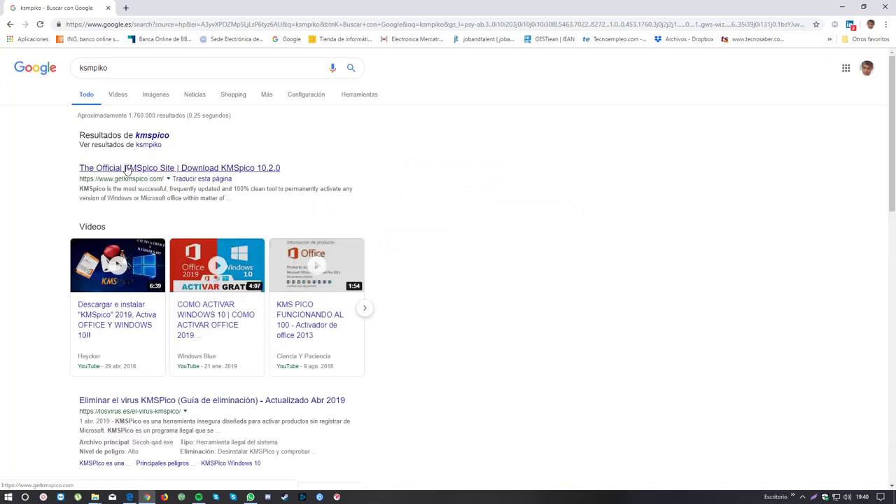
pyautogui.click(126, 170)
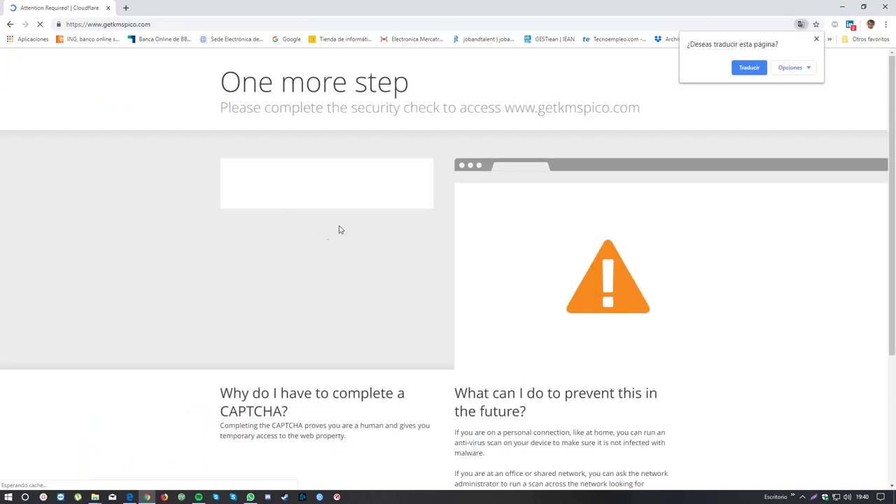
# Dismiss the translation offer and submit the site's CAPTCHA check by choosing images of bicycles.
pyautogui.click(816, 39)
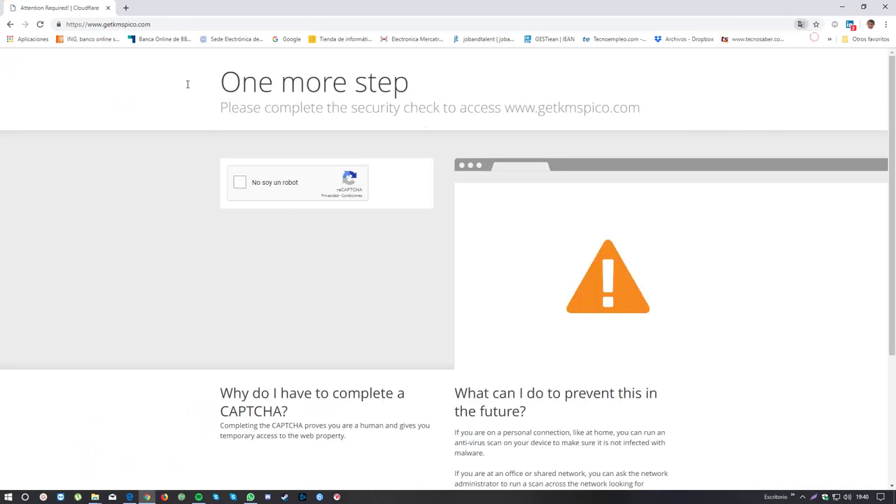
pyautogui.click(240, 182)
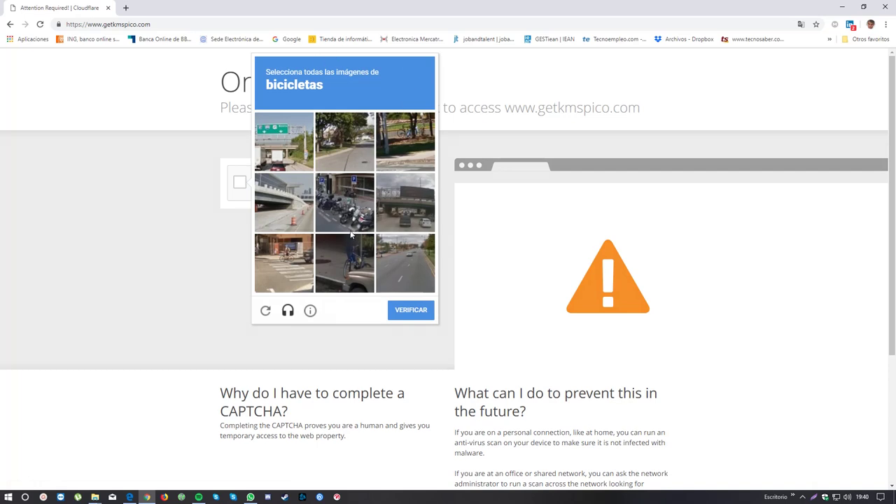
pyautogui.click(366, 211)
pyautogui.click(357, 260)
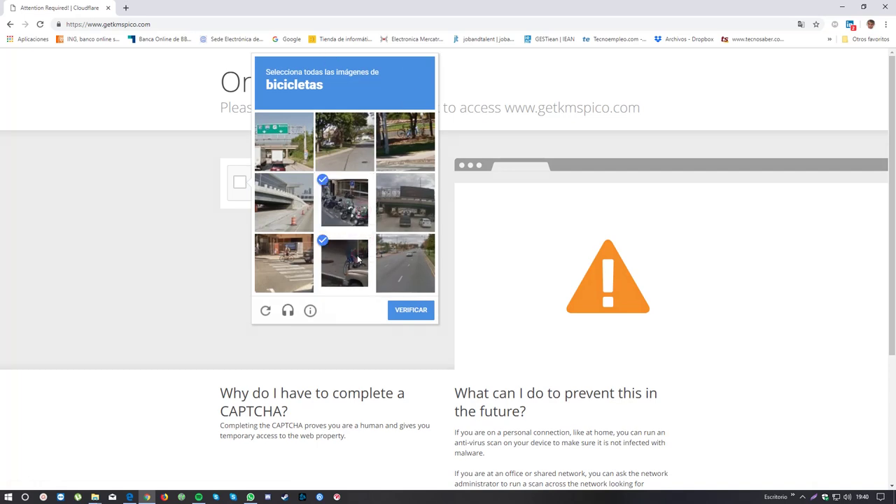
pyautogui.click(399, 165)
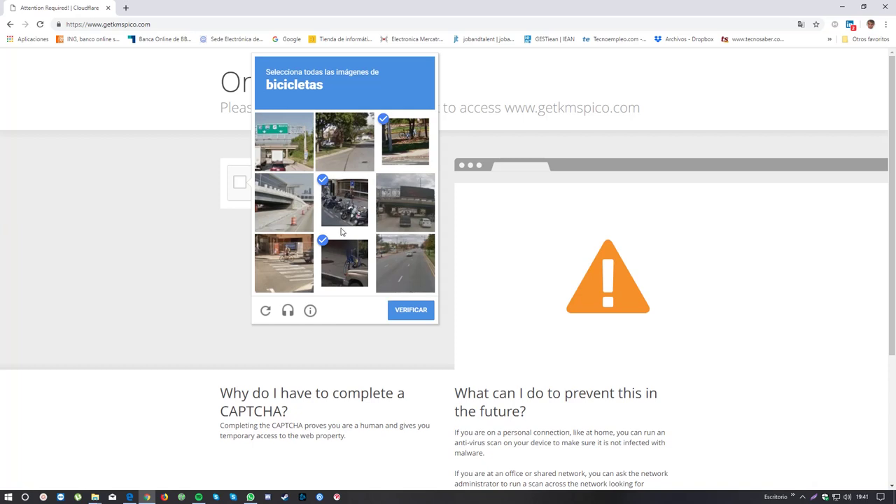
pyautogui.click(411, 316)
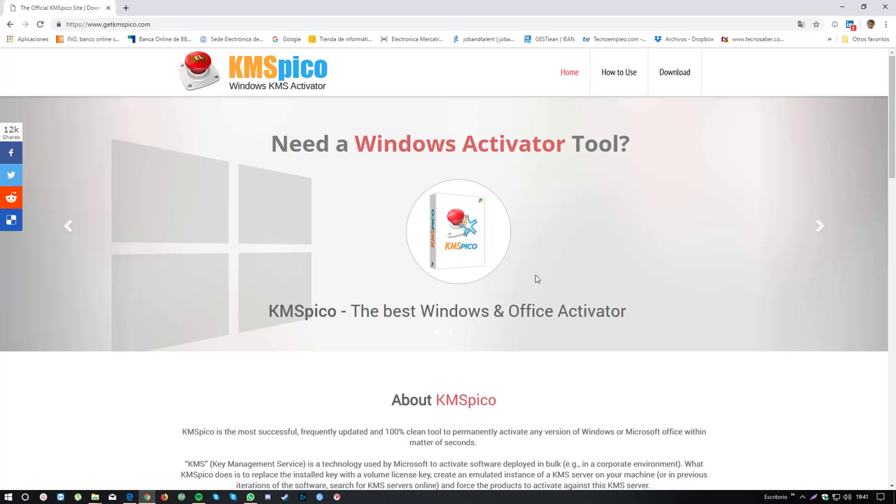
# Review the table of operating systems and Office versions that KMSpico can activate, and close the browser.
pyautogui.scroll(-8, 536, 280)
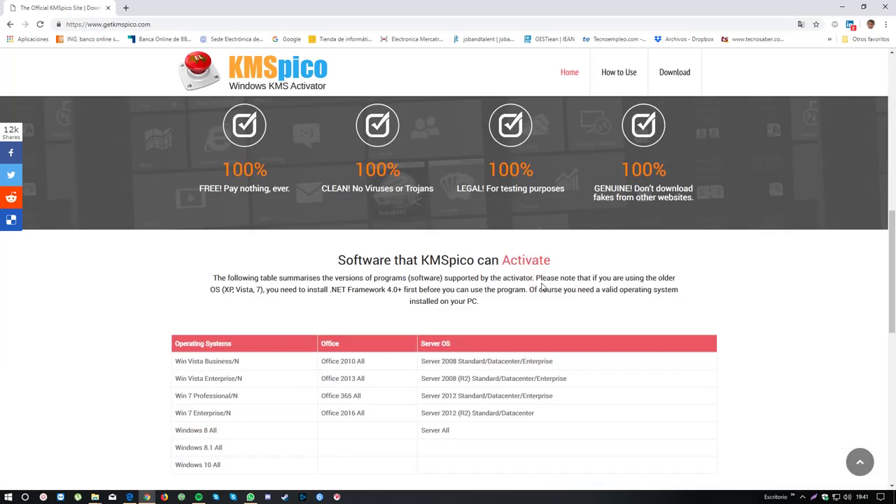
pyautogui.scroll(-2, 548, 279)
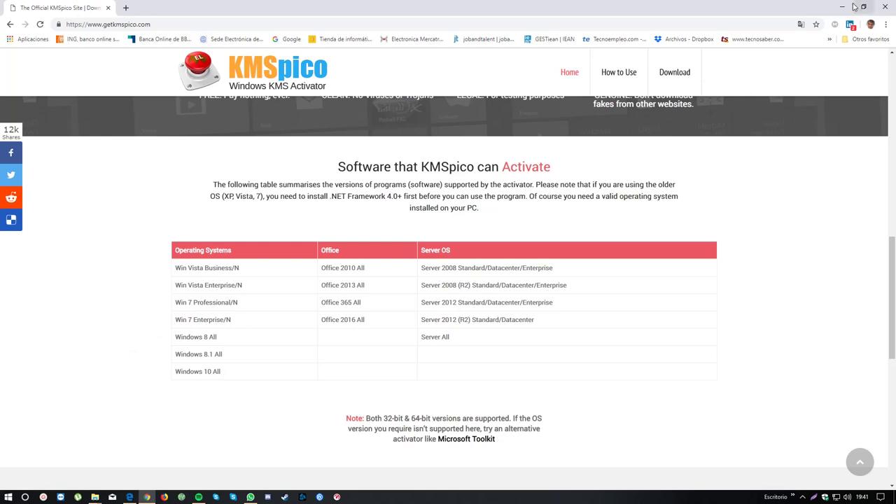
pyautogui.click(884, 6)
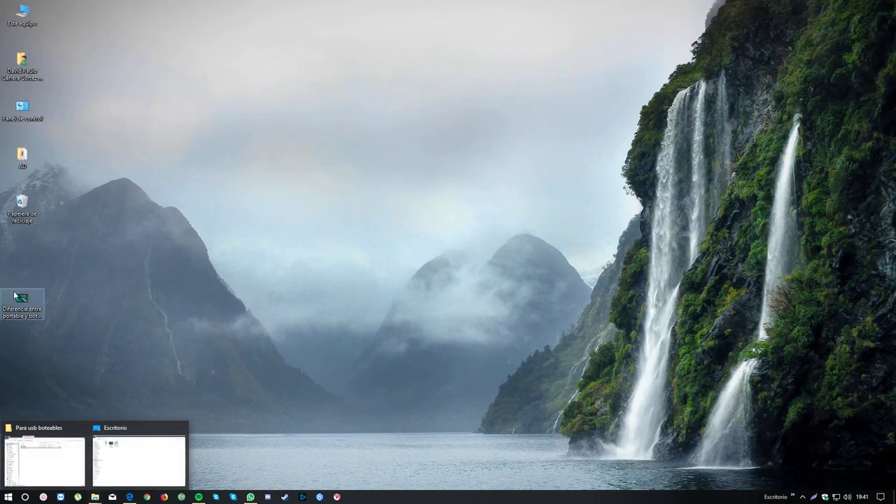
# Open Este equipo in a maximized window and go to Trabajo\Sistemas Operativos on the Trabajo WD 2TB (D:) drive.
pyautogui.doubleClick(16, 16)
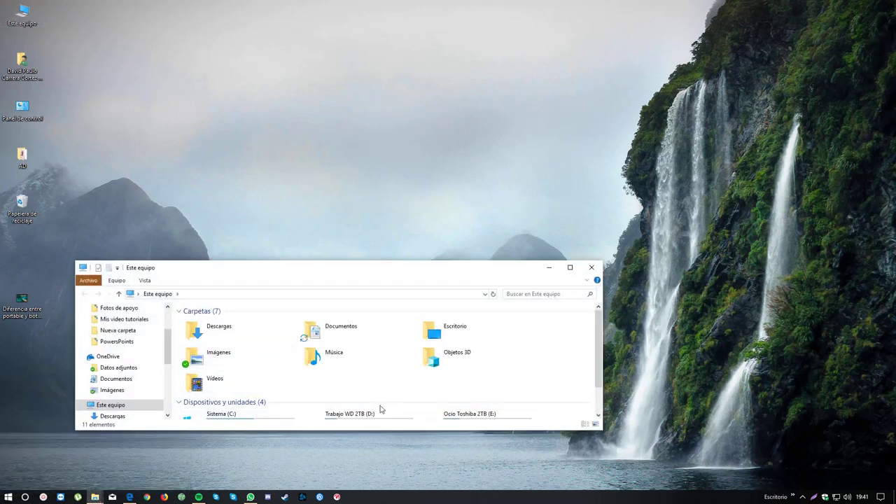
pyautogui.click(568, 268)
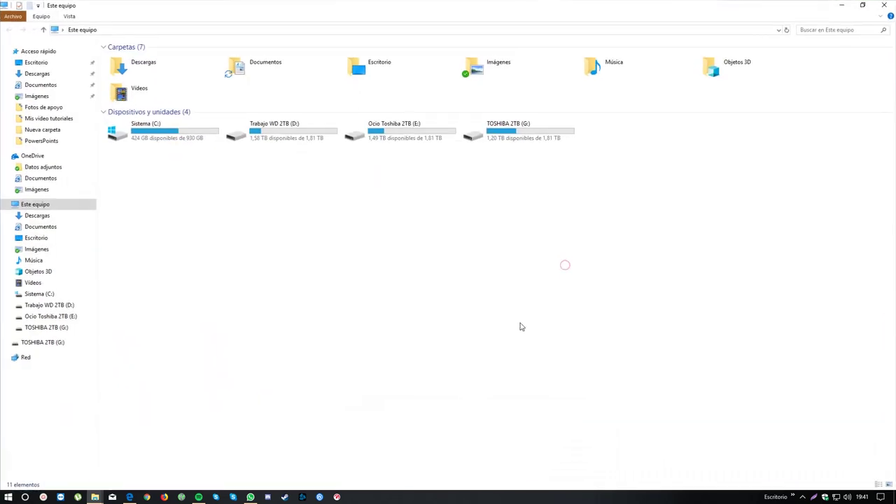
pyautogui.doubleClick(303, 133)
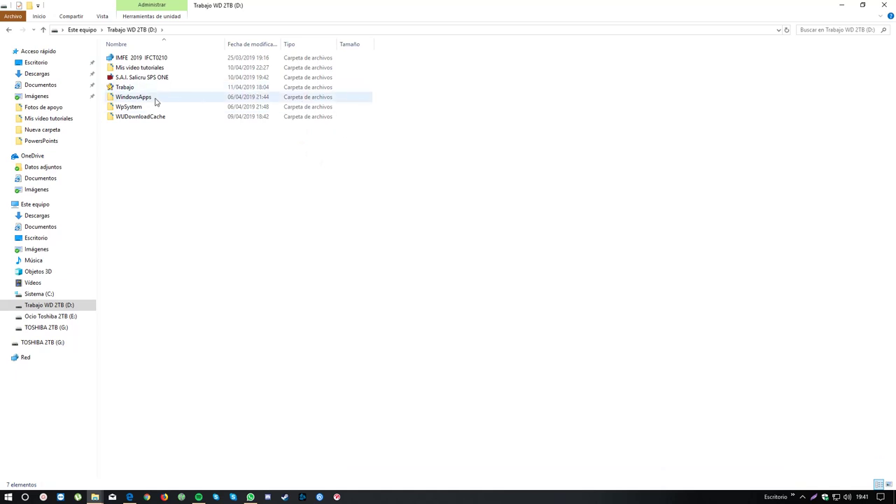
pyautogui.click(130, 90)
pyautogui.doubleClick(131, 89)
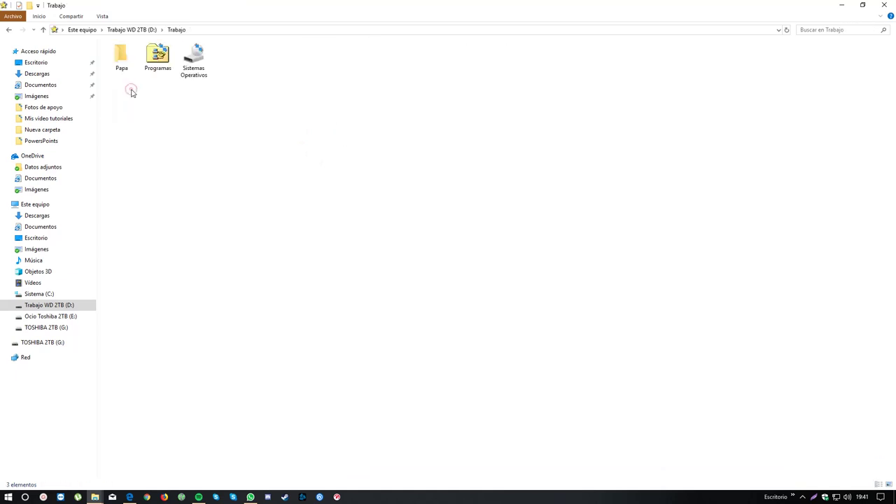
pyautogui.doubleClick(191, 65)
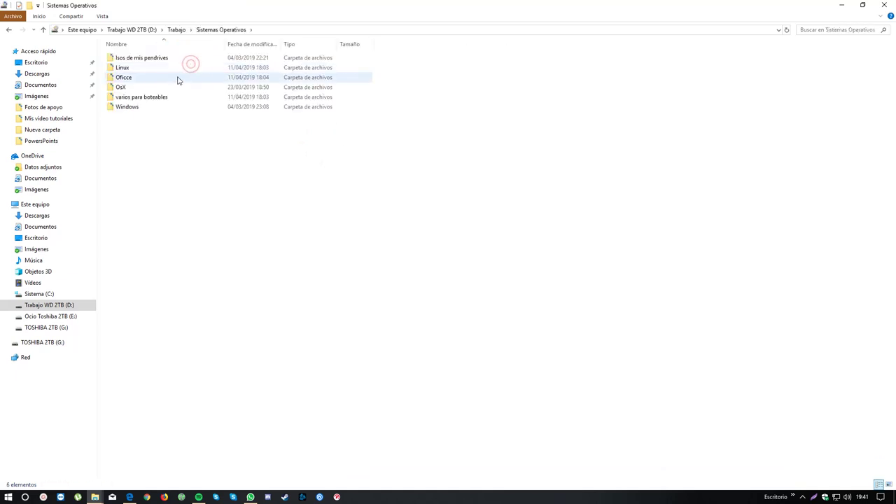
pyautogui.doubleClick(124, 106)
pyautogui.doubleClick(128, 107)
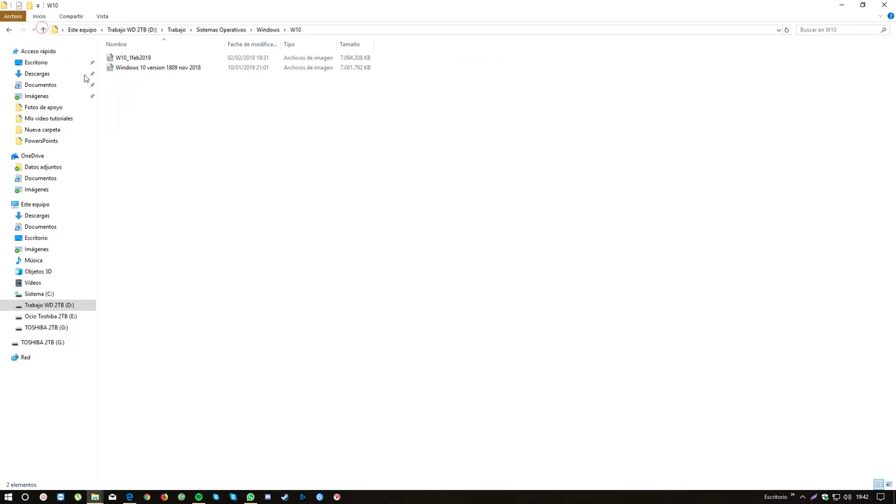
pyautogui.click(42, 30)
pyautogui.click(43, 30)
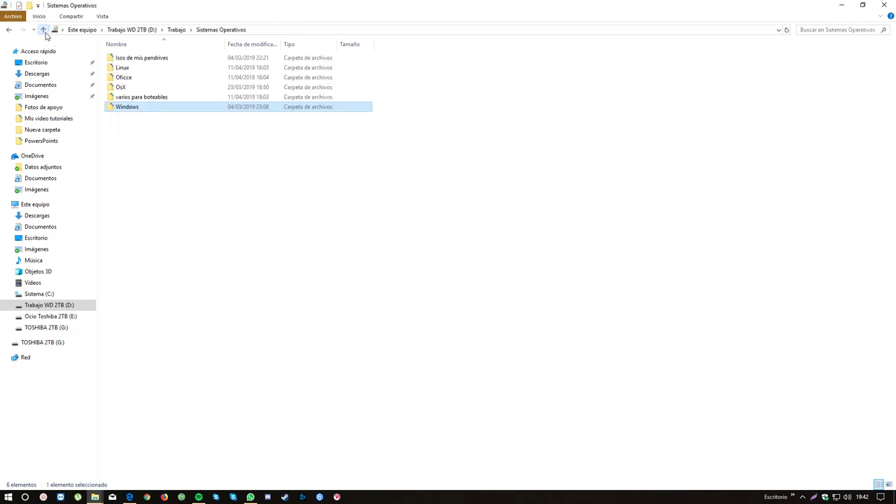
pyautogui.doubleClick(126, 109)
pyautogui.doubleClick(133, 102)
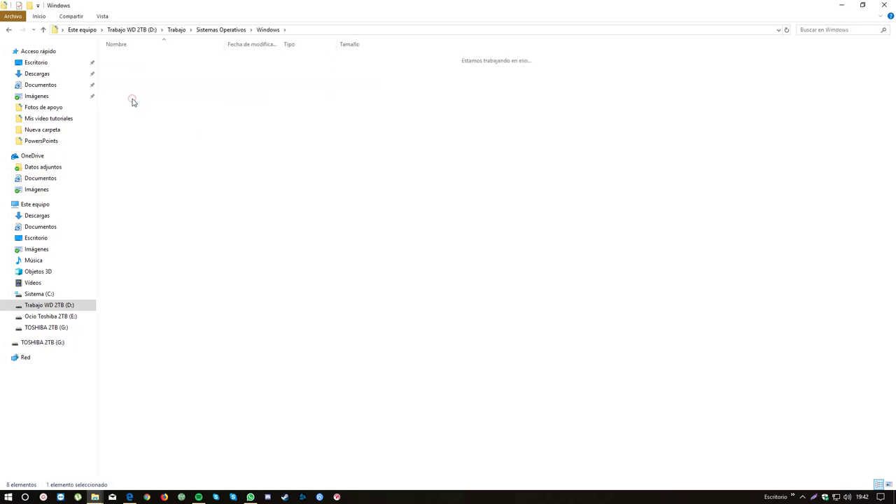
pyautogui.click(43, 30)
pyautogui.click(43, 30)
pyautogui.click(43, 30)
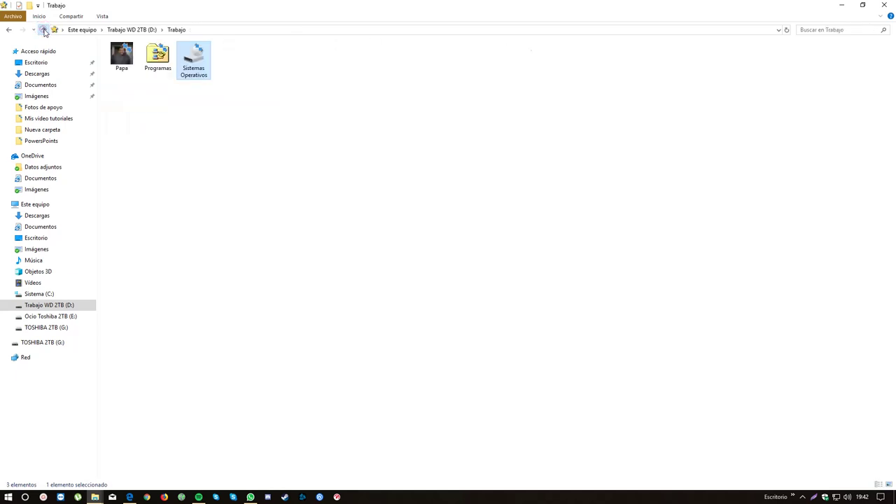
pyautogui.click(43, 30)
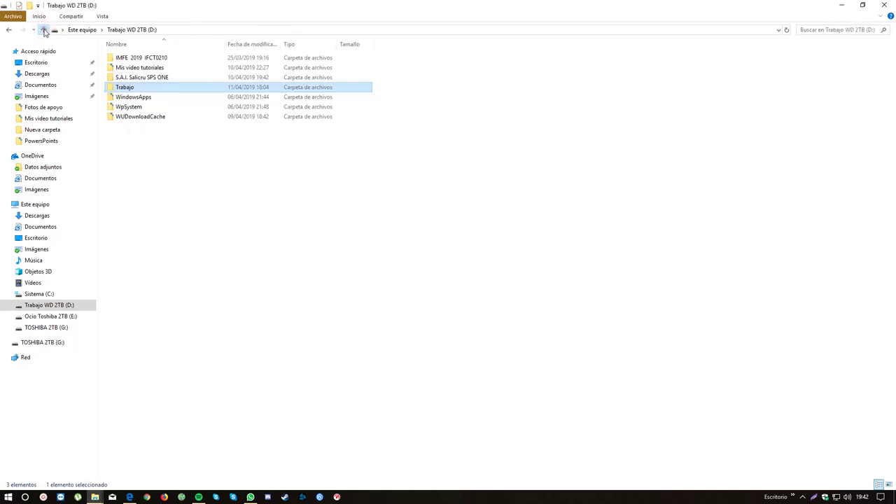
# Go to Trabajo\Sistemas Operativos\Oficce\2016 and open the 64-bit Office 2016 archive in WinRAR.
pyautogui.doubleClick(125, 87)
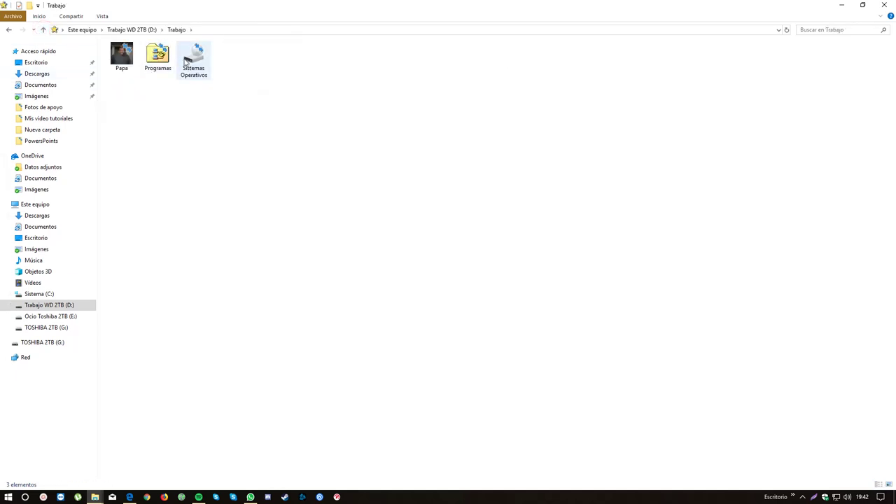
pyautogui.doubleClick(193, 59)
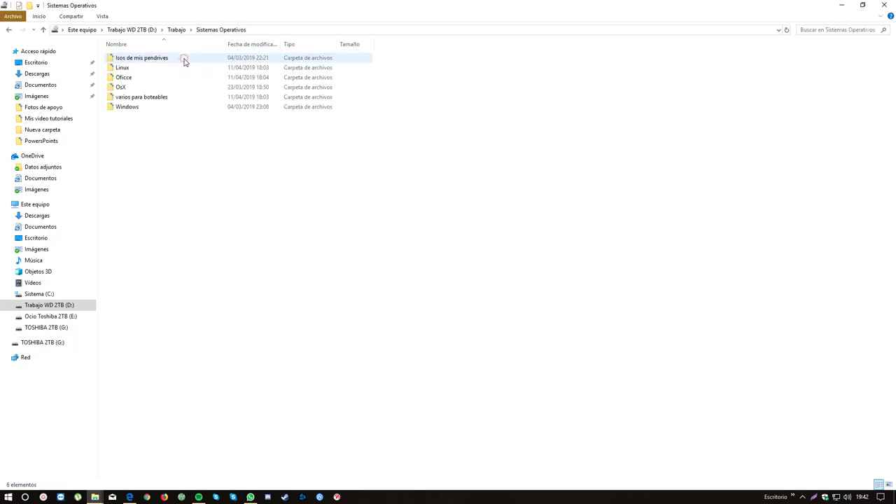
pyautogui.doubleClick(123, 77)
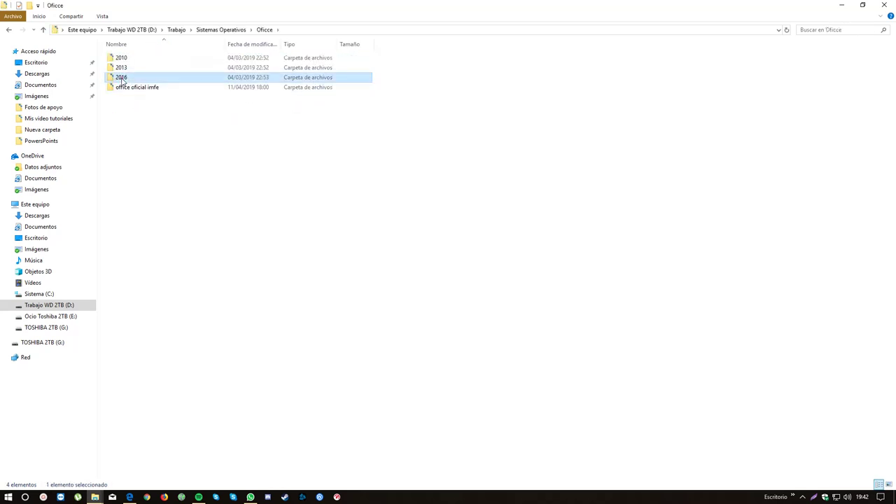
pyautogui.doubleClick(121, 77)
pyautogui.doubleClick(144, 71)
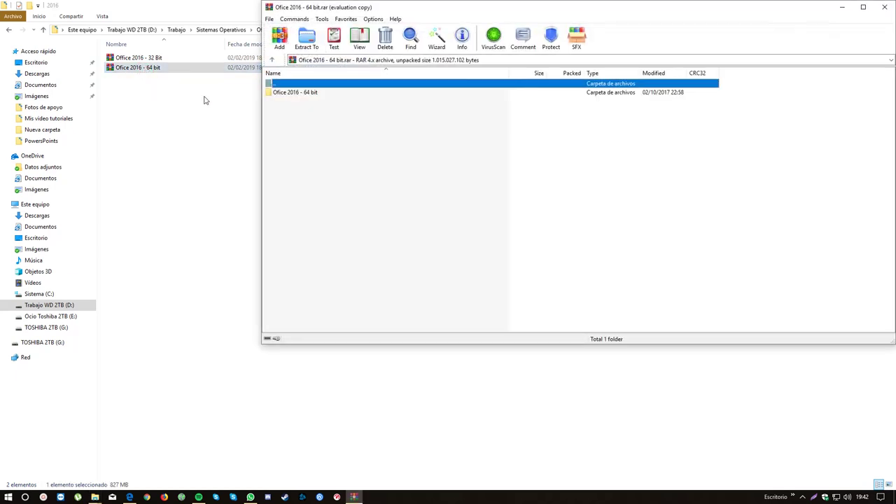
# Prepare to extract the archive's Activador folder, setting Escritorio as the extraction destination.
pyautogui.doubleClick(310, 94)
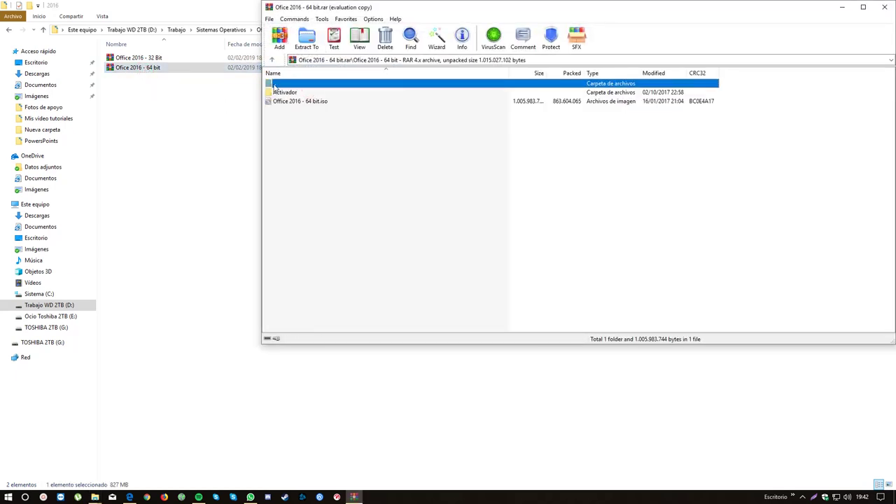
pyautogui.click(277, 92)
pyautogui.rightClick(279, 92)
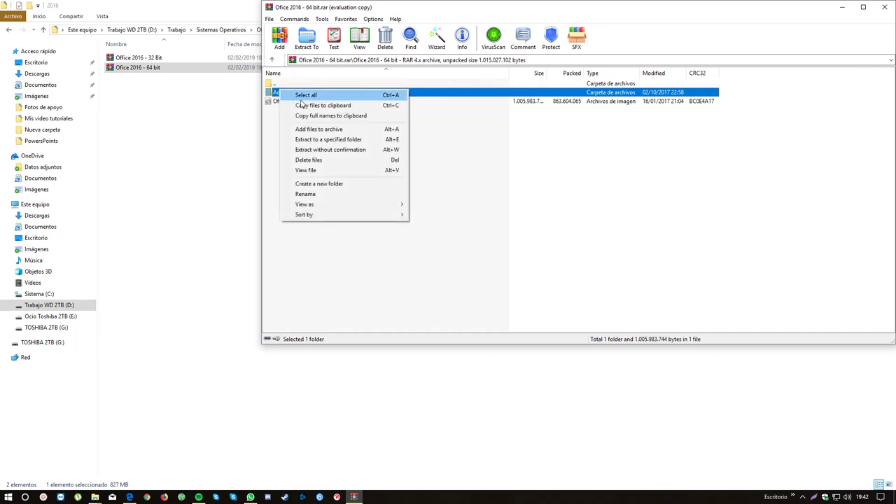
pyautogui.click(333, 139)
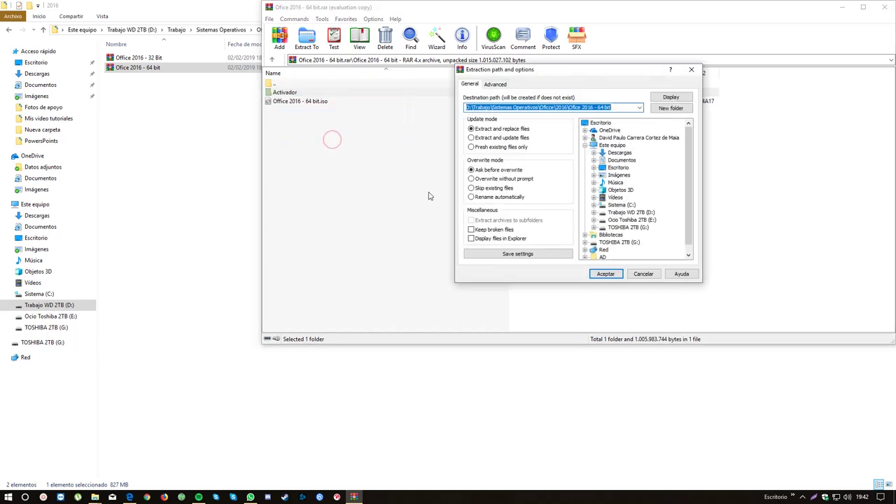
pyautogui.click(606, 123)
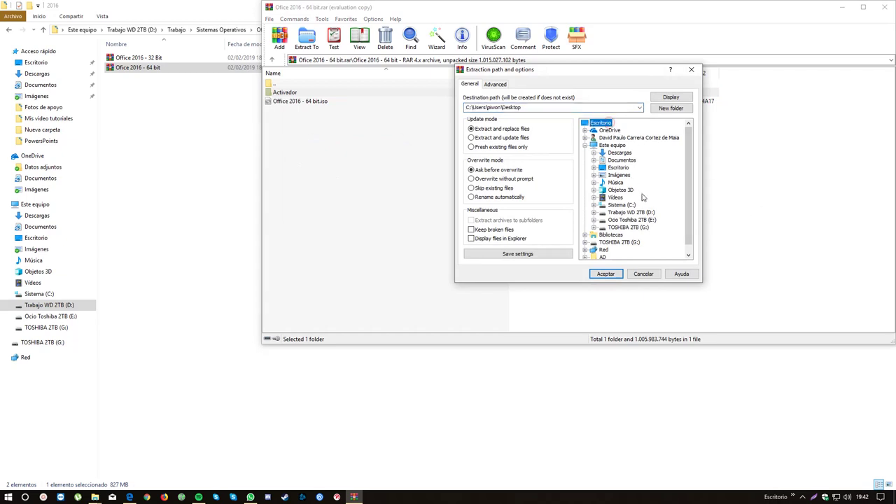
# Open Windows Security, turn off Protección en tiempo real in the antivirus and threat protection settings, and minimize the window.
pyautogui.rightClick(824, 497)
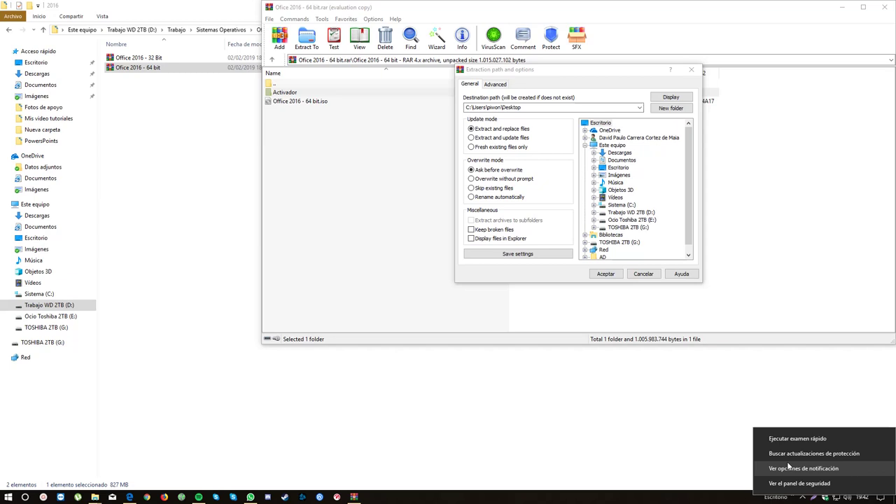
pyautogui.click(827, 497)
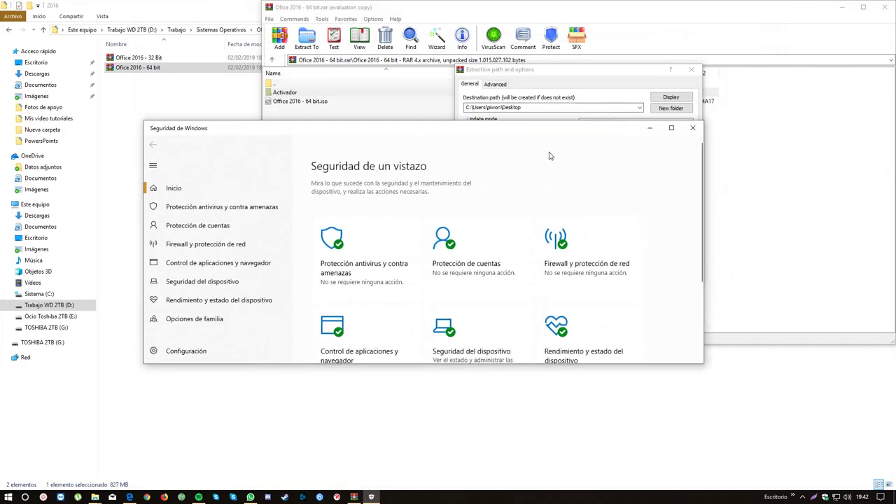
pyautogui.click(366, 264)
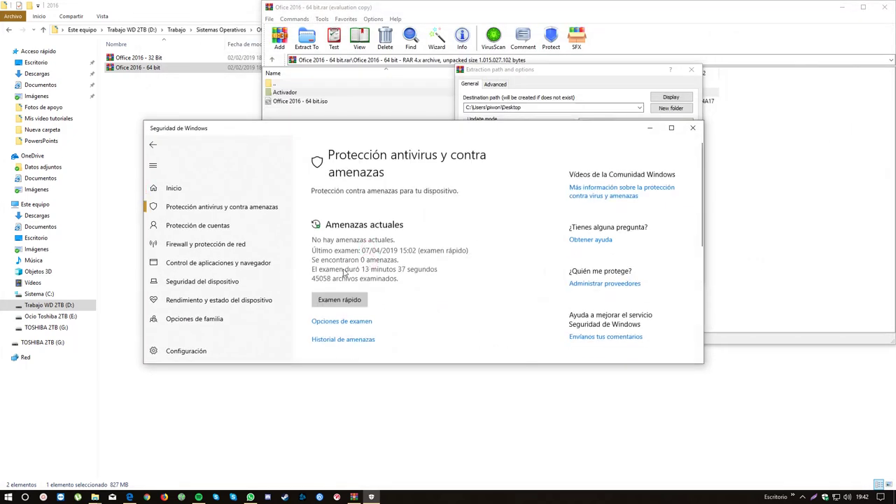
pyautogui.scroll(-5, 343, 279)
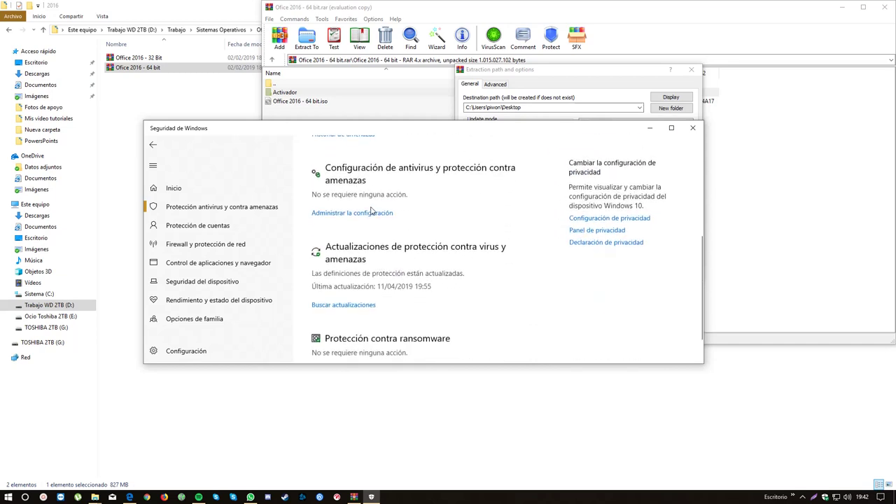
pyautogui.click(369, 213)
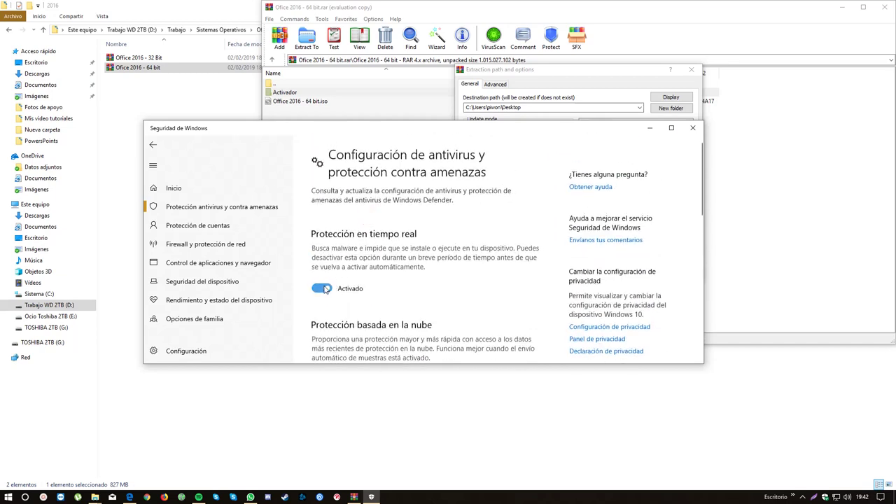
pyautogui.click(324, 288)
pyautogui.click(651, 130)
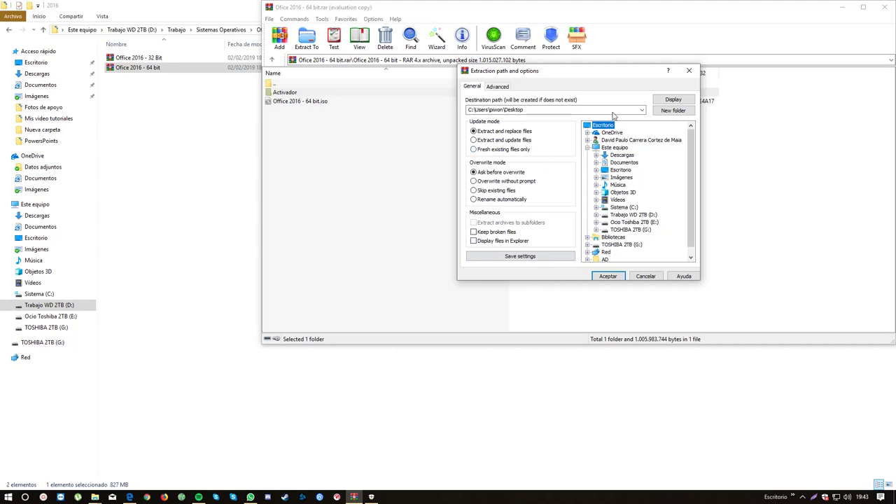
# Extract the Activador folder to the desktop, and close the WinRAR and 2016 folder windows.
pyautogui.click(607, 276)
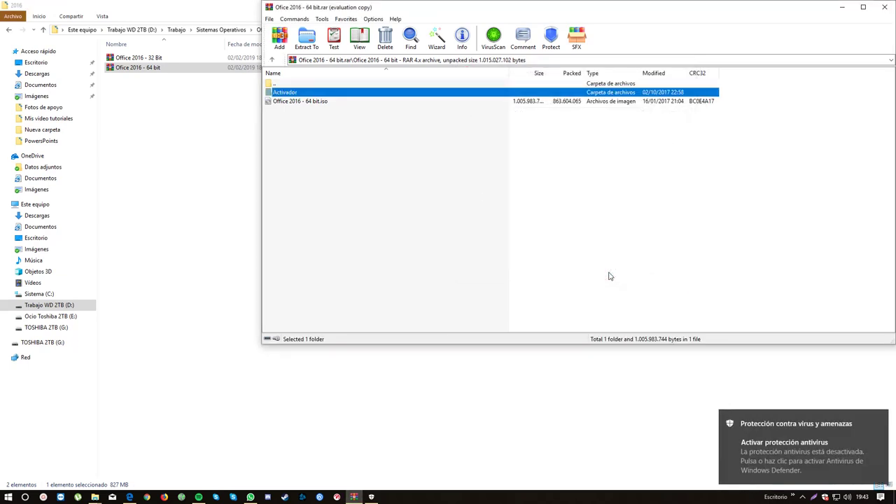
pyautogui.click(887, 5)
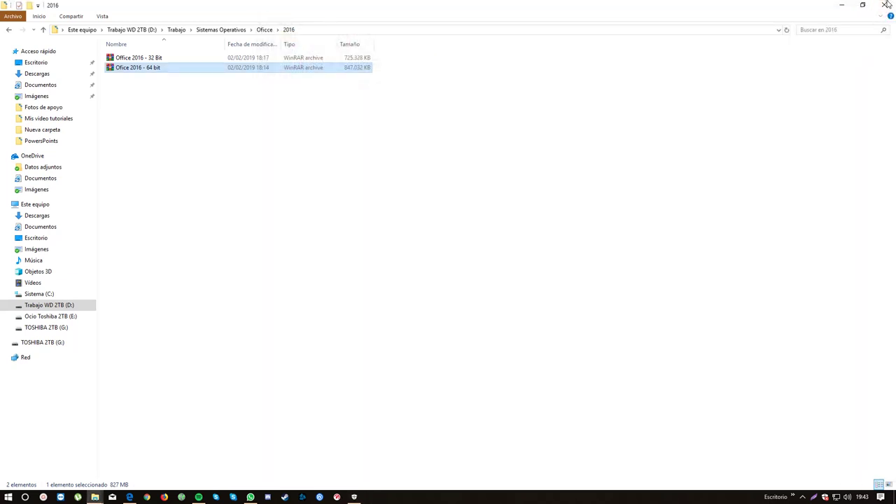
pyautogui.click(886, 5)
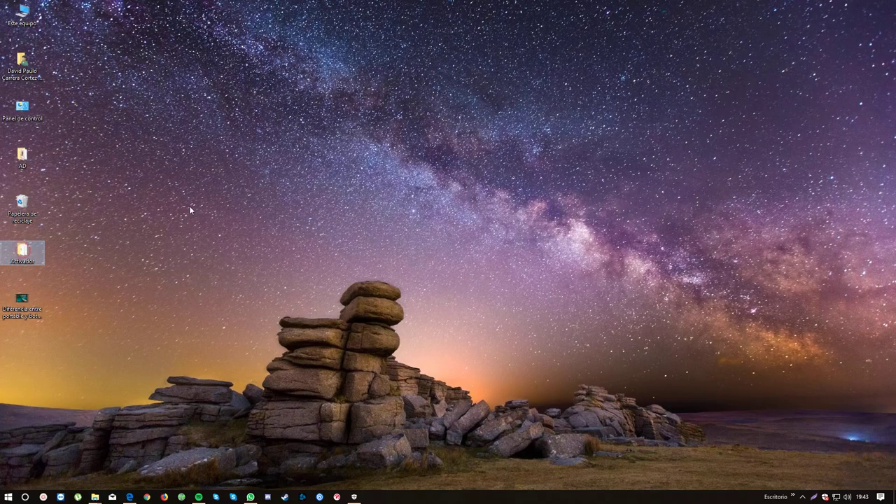
# Run KMSAuto Net as administrator from the desktop's Activador folder, and close the folder window.
pyautogui.doubleClick(4, 248)
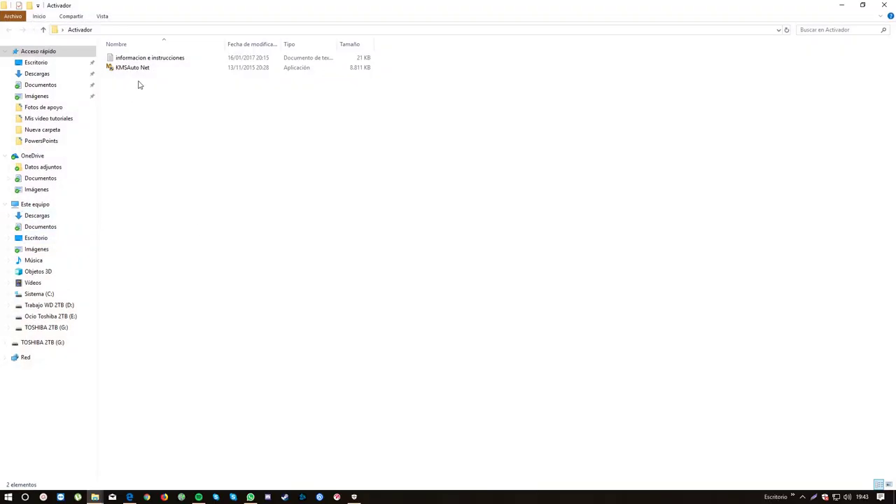
pyautogui.moveTo(119, 70)
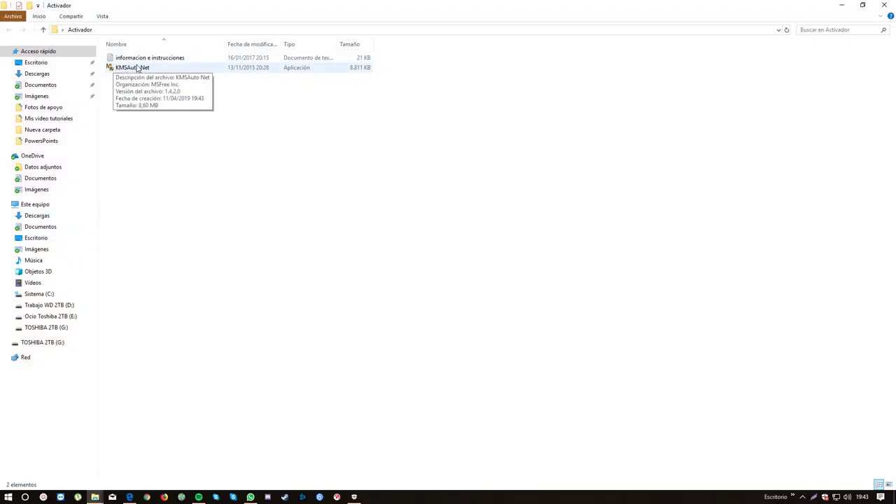
pyautogui.rightClick(136, 68)
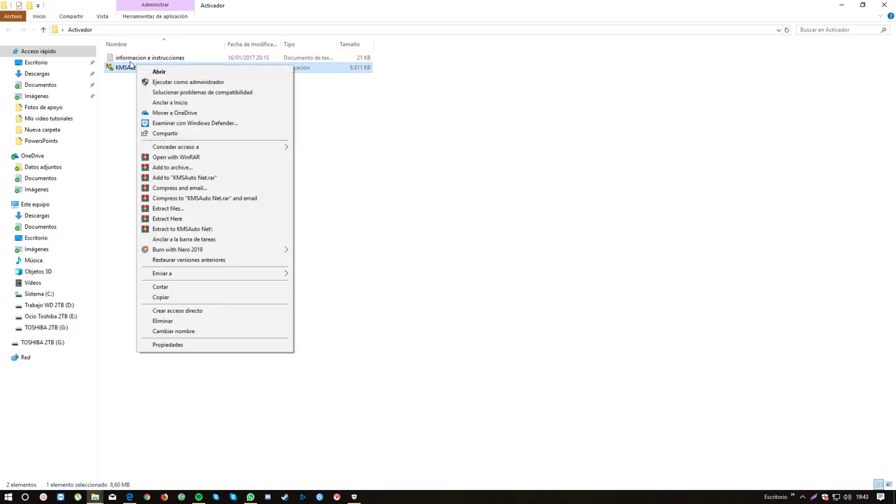
pyautogui.click(157, 82)
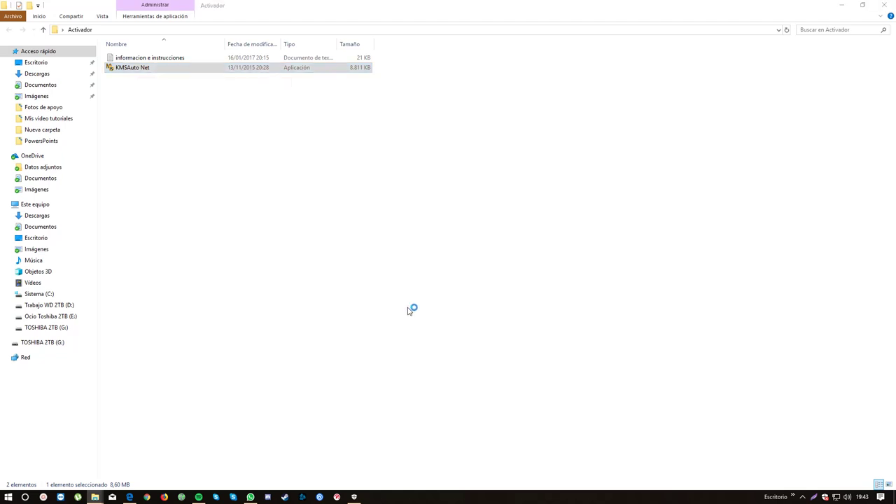
pyautogui.click(877, 9)
pyautogui.click(877, 9)
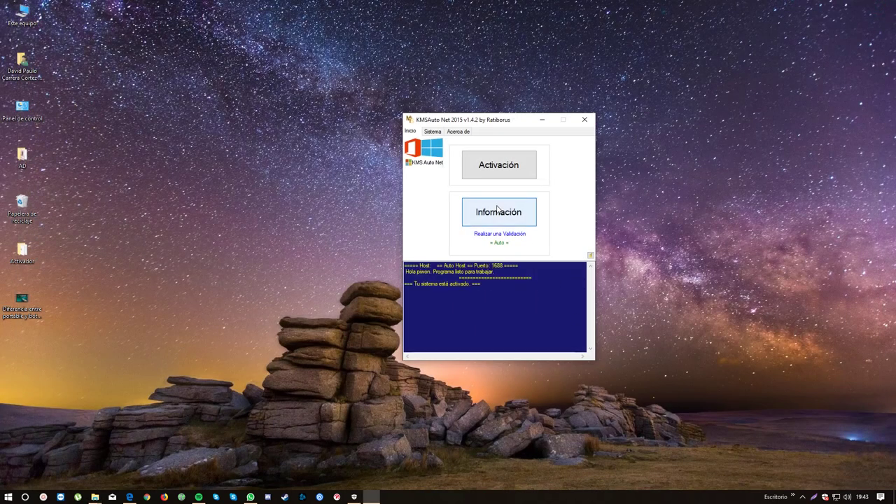
# Review KMSAuto Net's Sistema options and its Windows and Office activation choices, and close the program.
pyautogui.click(434, 133)
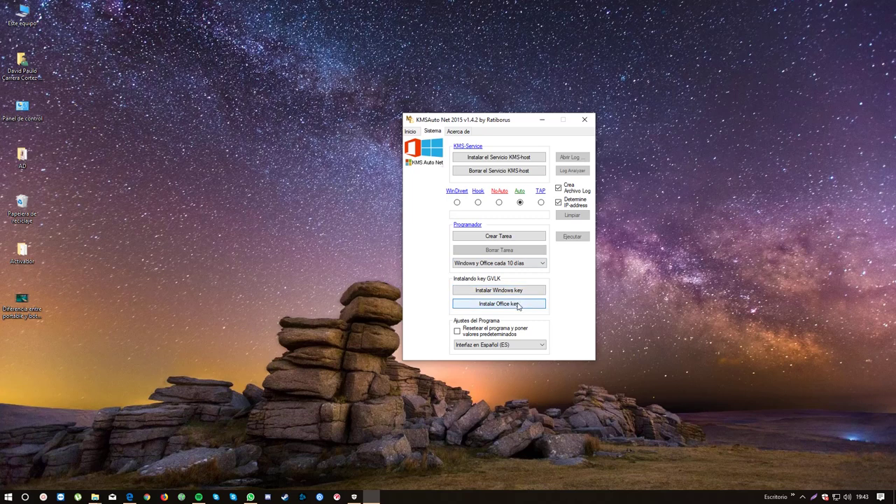
pyautogui.click(415, 131)
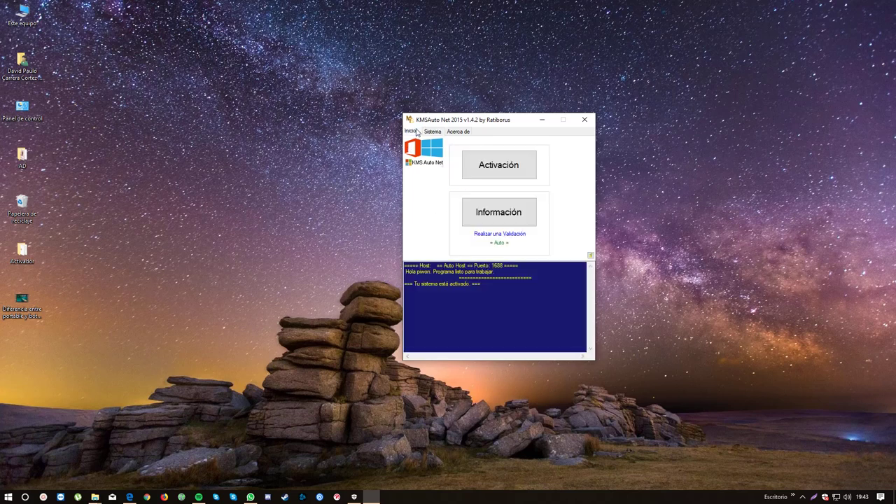
pyautogui.click(520, 175)
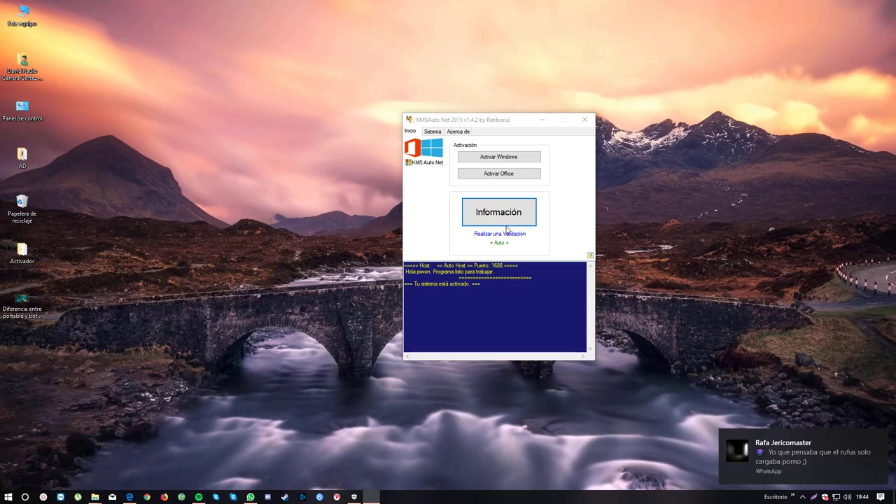
pyautogui.click(585, 123)
pyautogui.click(585, 123)
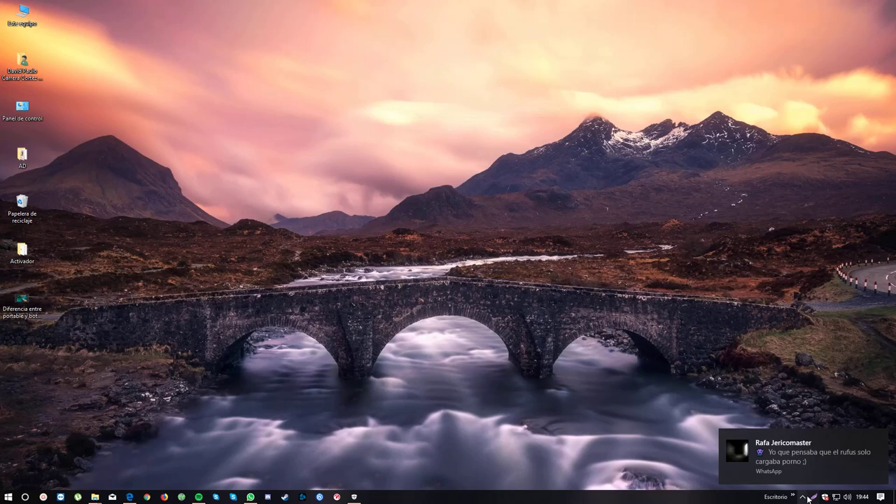
# Dismiss the WhatsApp notification and show the hidden notification-area icons.
pyautogui.click(879, 438)
pyautogui.click(802, 497)
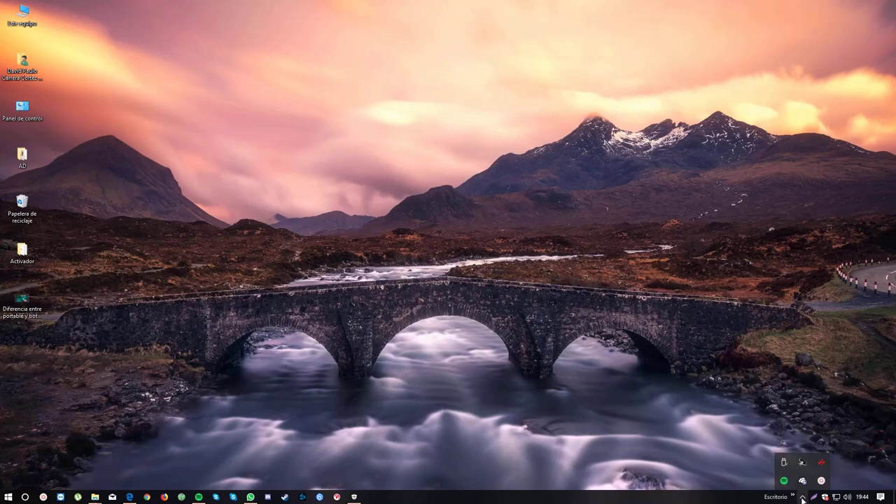